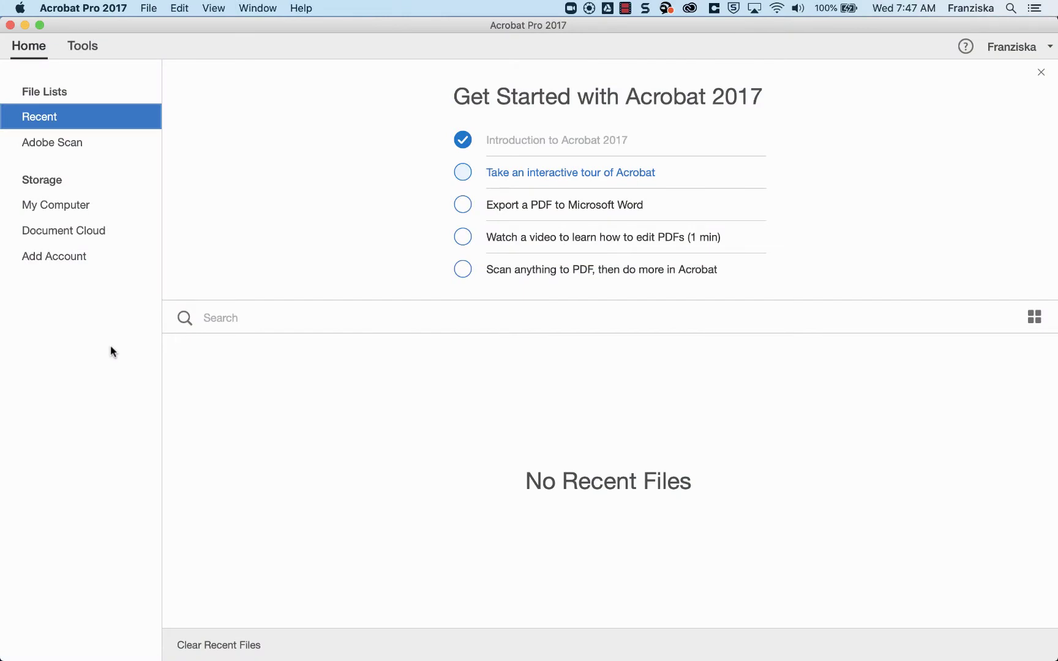
# Show the Acrobat Tools page and scroll down to the Forms & Signatures group.
pyautogui.click(84, 47)
pyautogui.moveTo(877, 189); pyautogui.dragTo(862, 392)
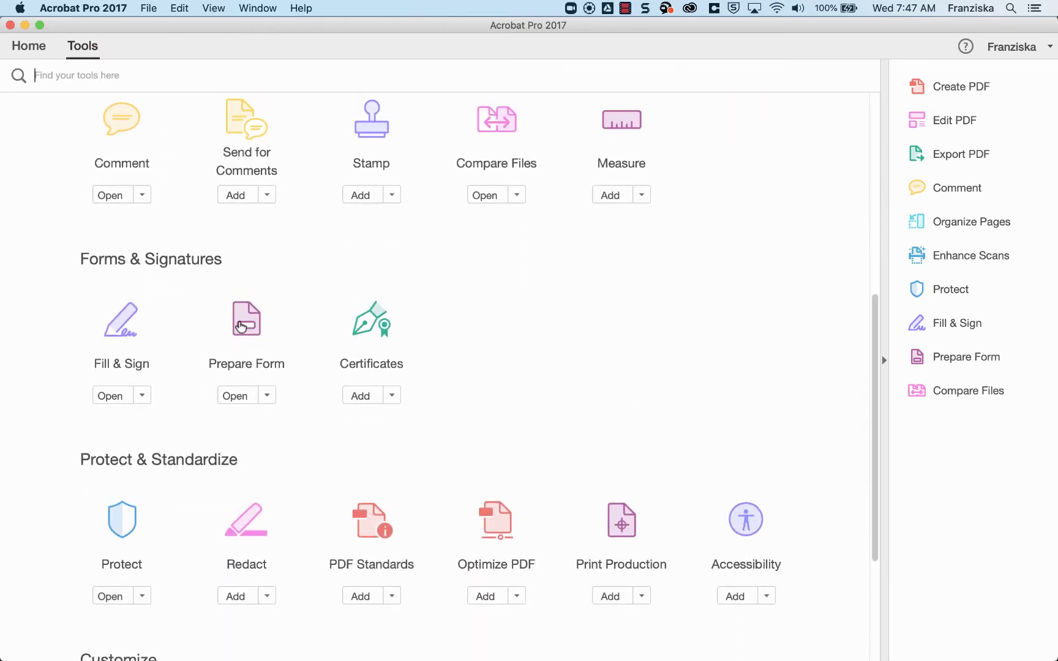
# Start Prepare Form with 'Test PDF for screencapture (1).pdf' from the Desktop.
pyautogui.click(240, 327)
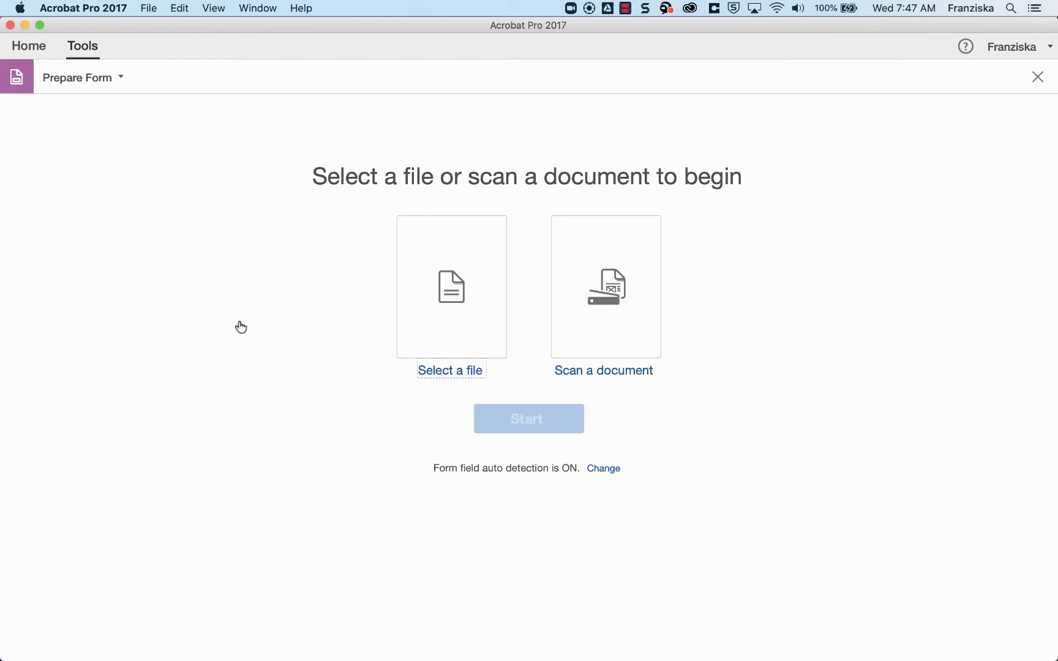
pyautogui.click(477, 374)
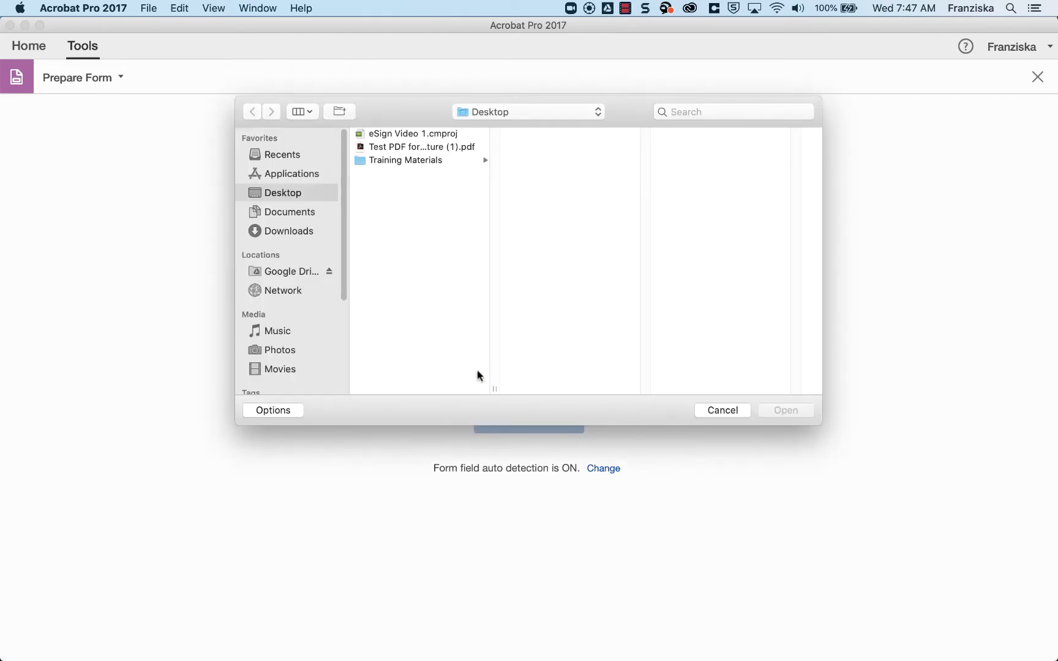
pyautogui.click(436, 147)
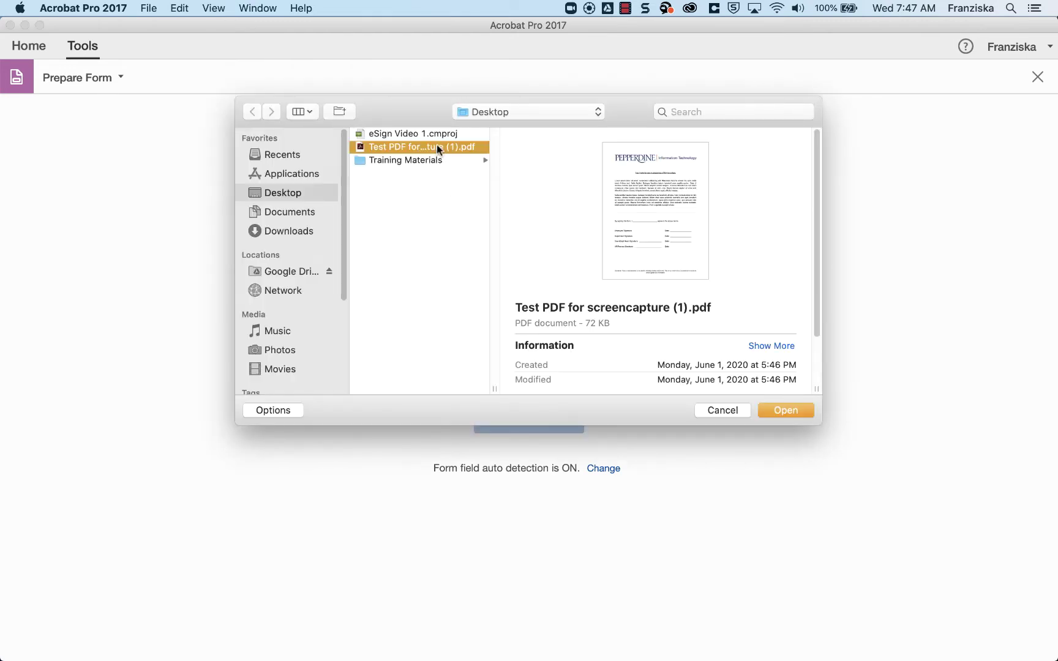
pyautogui.click(774, 412)
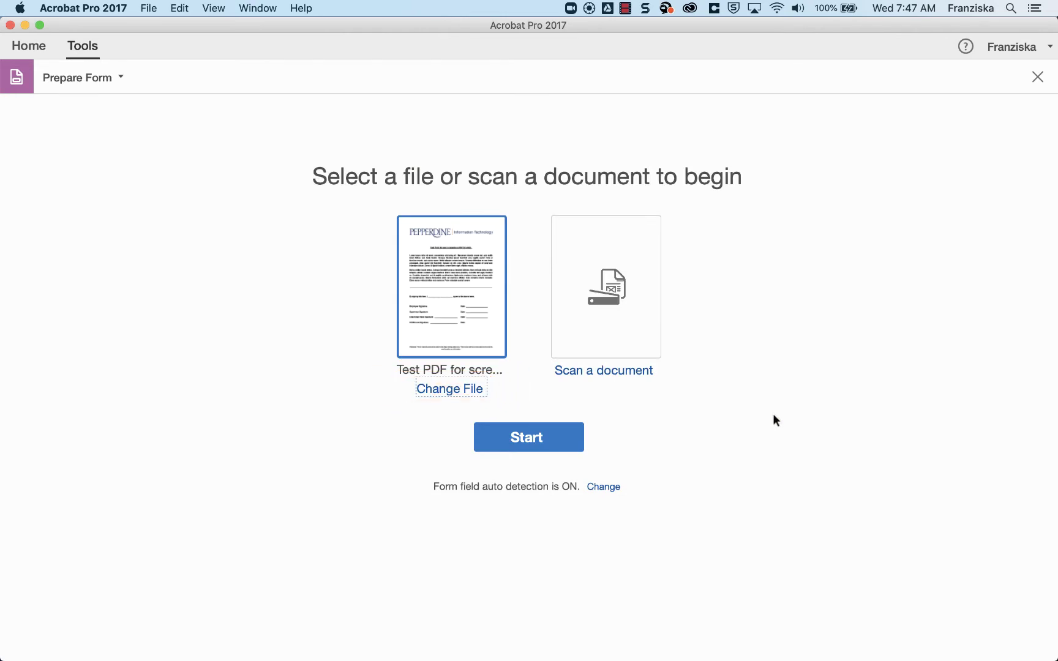
# Start the form, then use More > Convert to Adobe Sign Form, accepting unsupported-field removal.
pyautogui.click(555, 438)
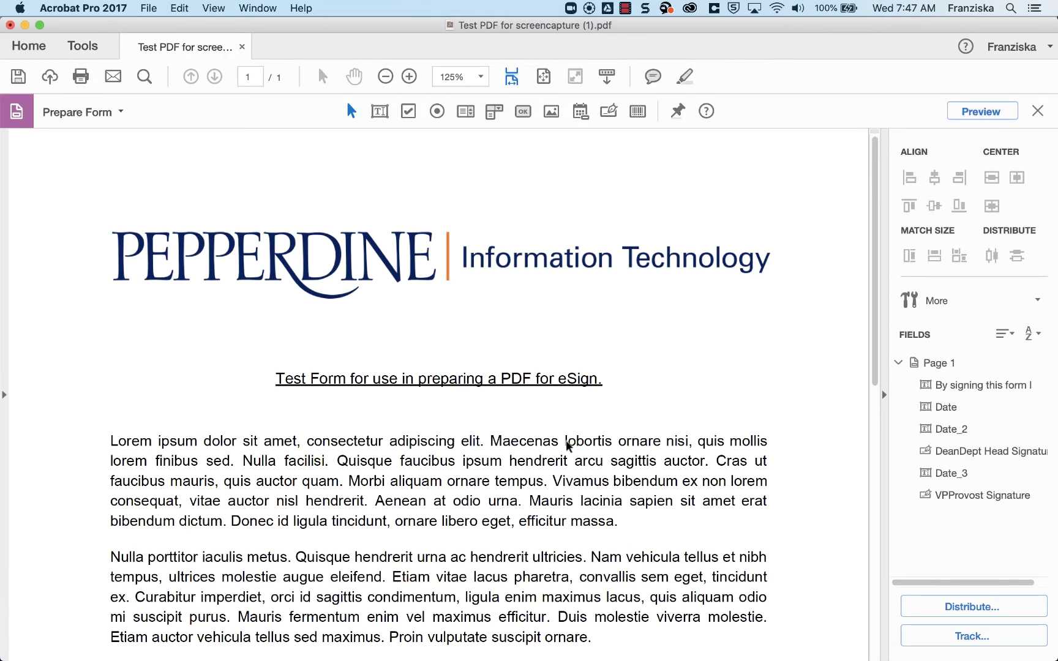
pyautogui.click(964, 304)
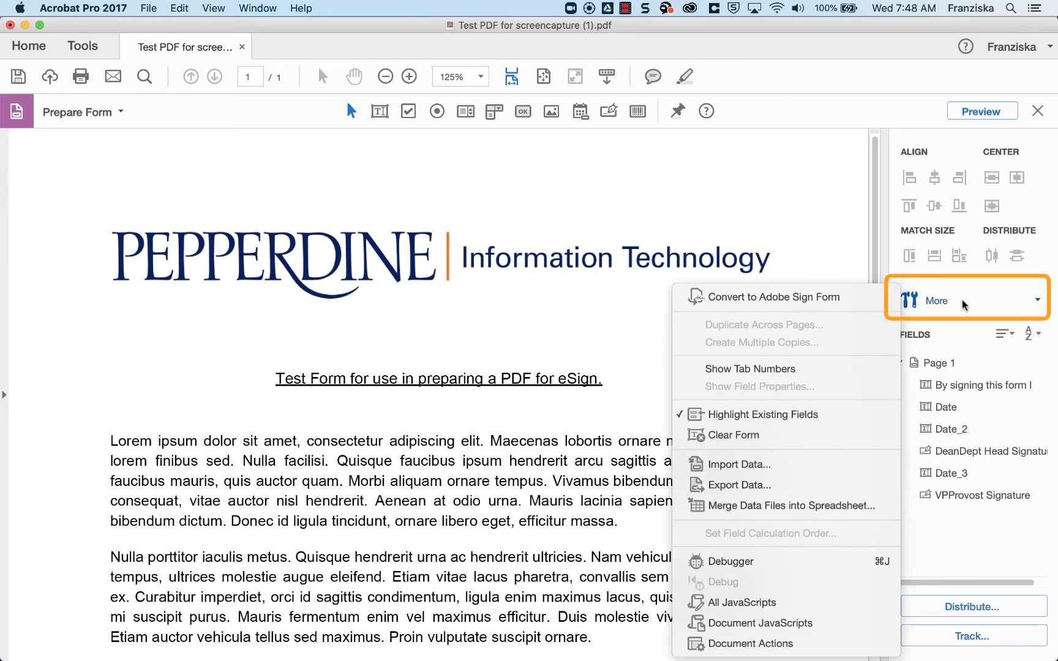
pyautogui.click(856, 299)
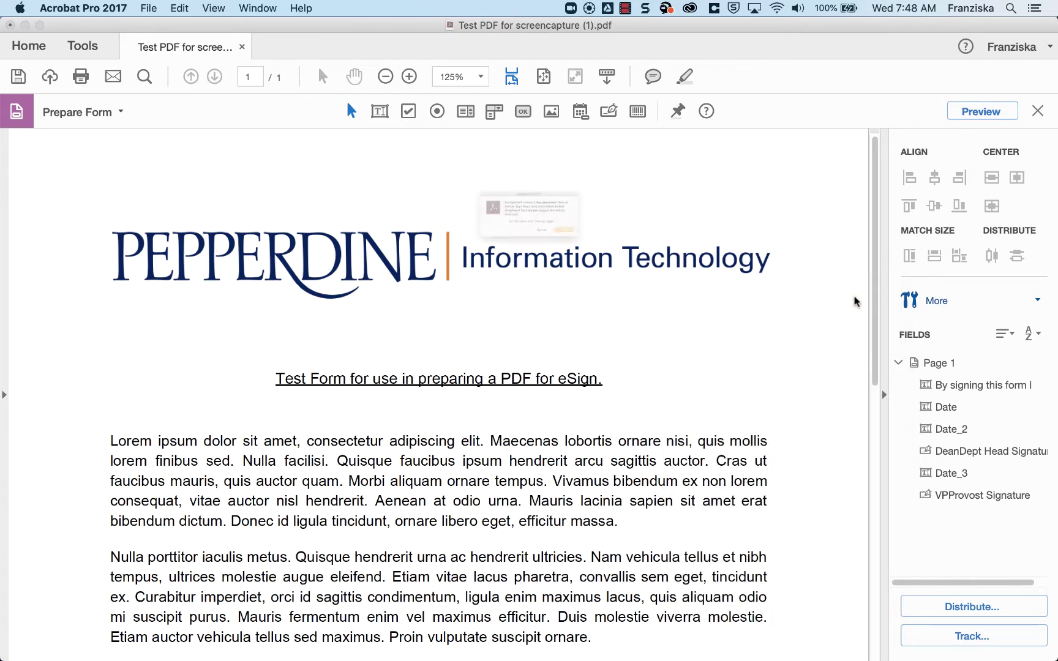
pyautogui.click(634, 264)
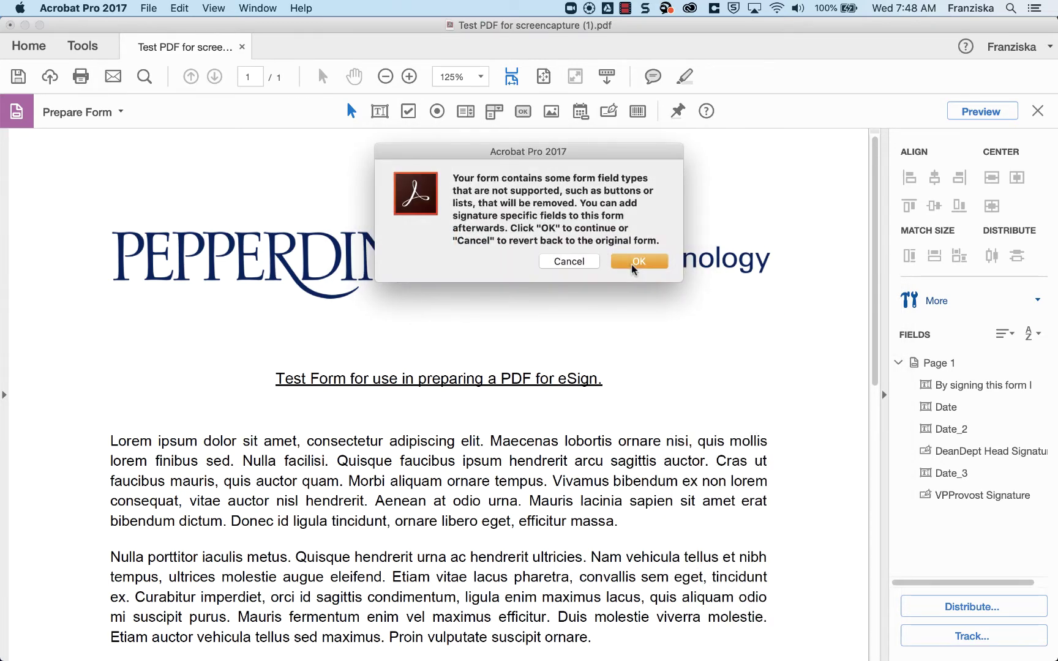
pyautogui.click(634, 264)
pyautogui.scroll(-2, 875, 292)
# Place a text field beside the Employee Signature line and rename it from Text45 to 'Employee Signature'.
pyautogui.moveTo(876, 293); pyautogui.dragTo(879, 540)
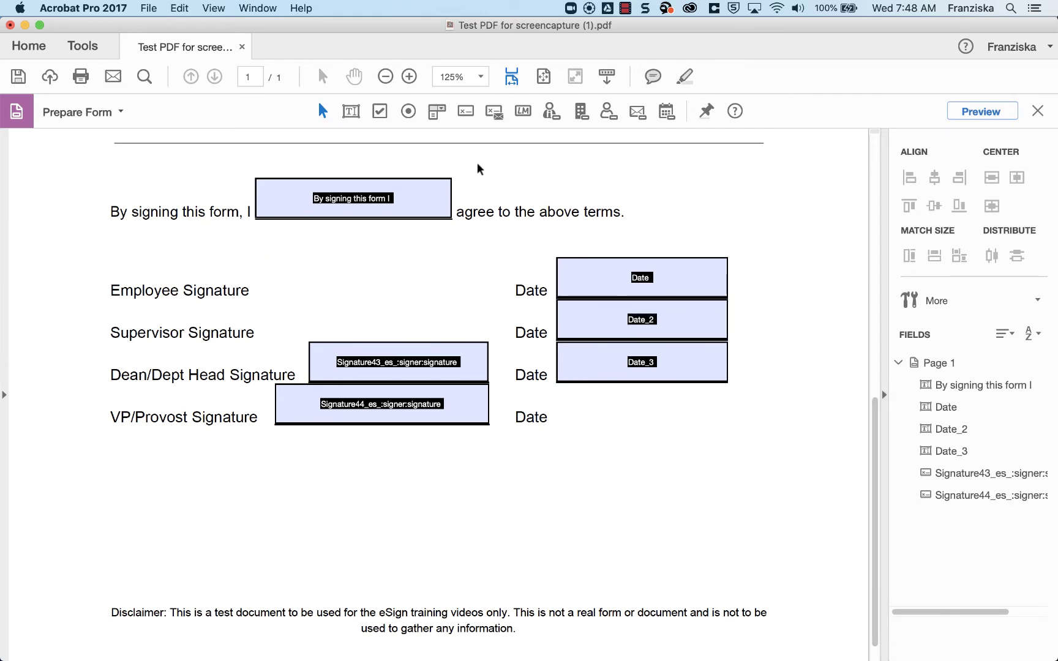
pyautogui.click(358, 115)
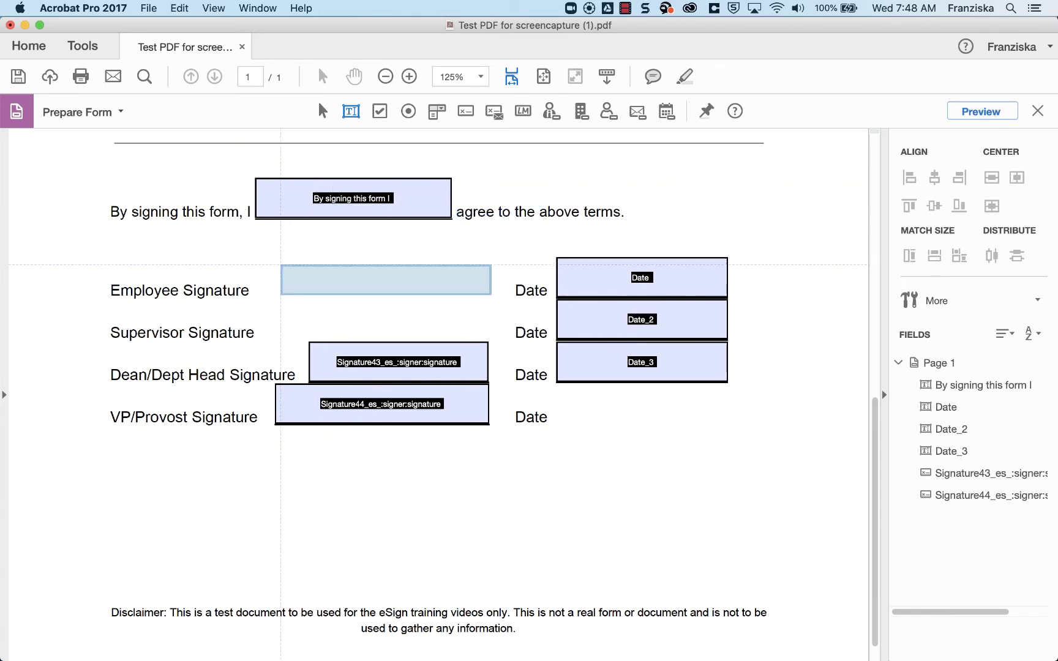
pyautogui.click(276, 268)
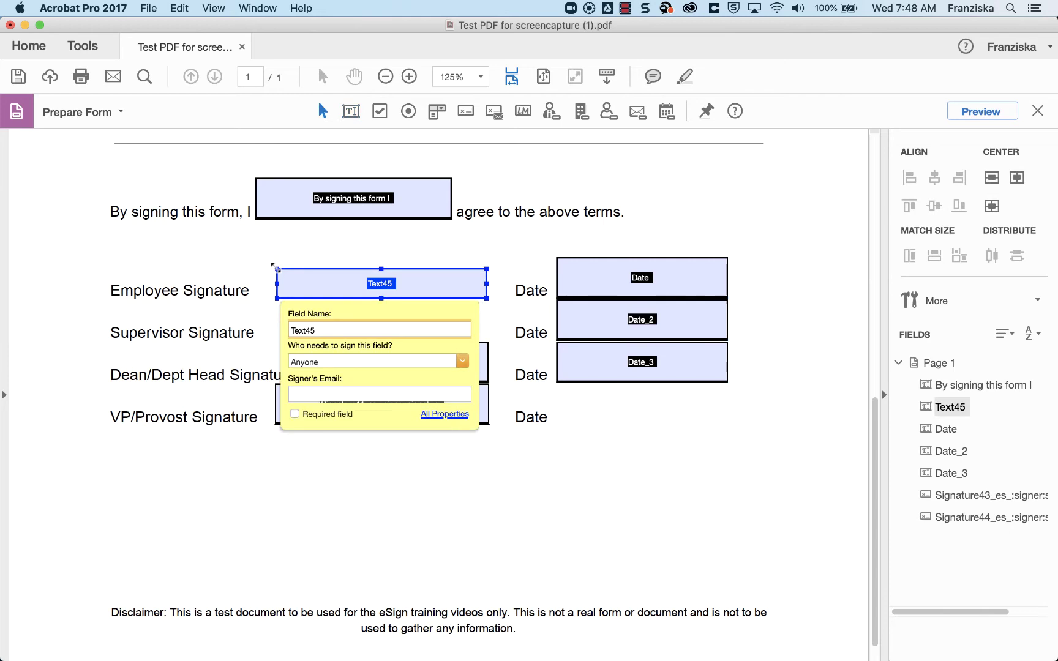
pyautogui.doubleClick(311, 331)
pyautogui.write('Employee Signature')
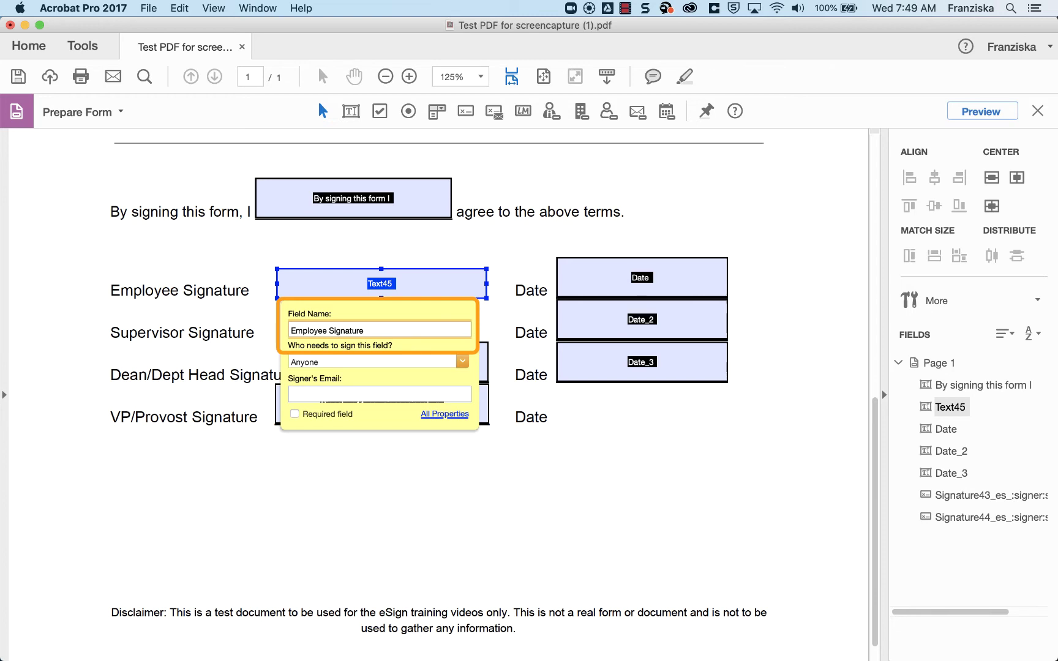
pyautogui.click(259, 282)
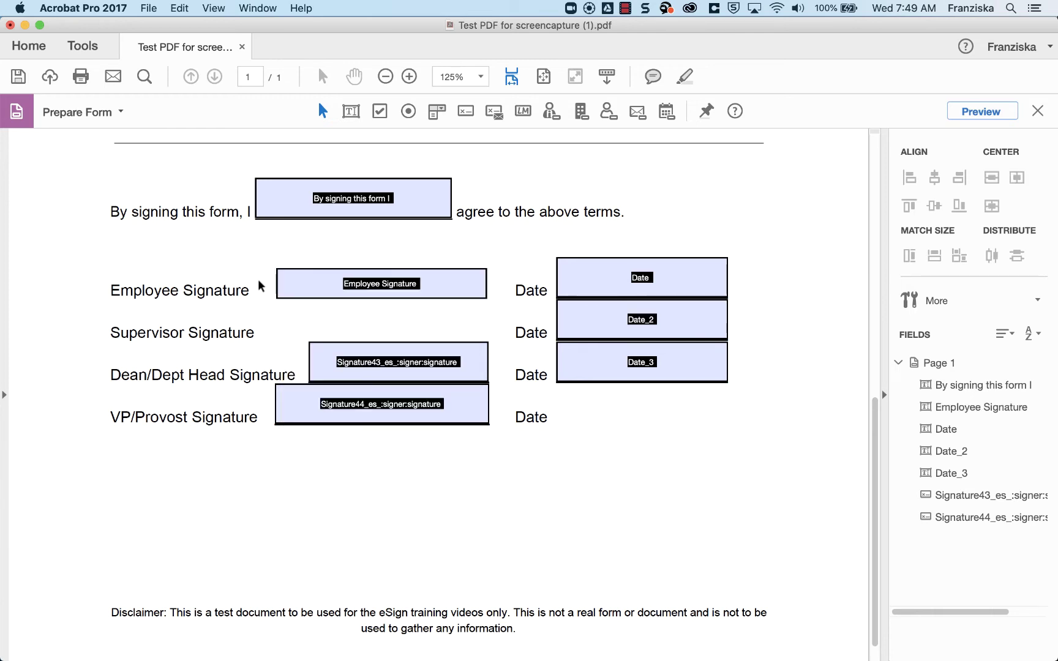
# Rename the agreement line's name field to 'Employee Name', updating its tooltip as well.
pyautogui.doubleClick(427, 207)
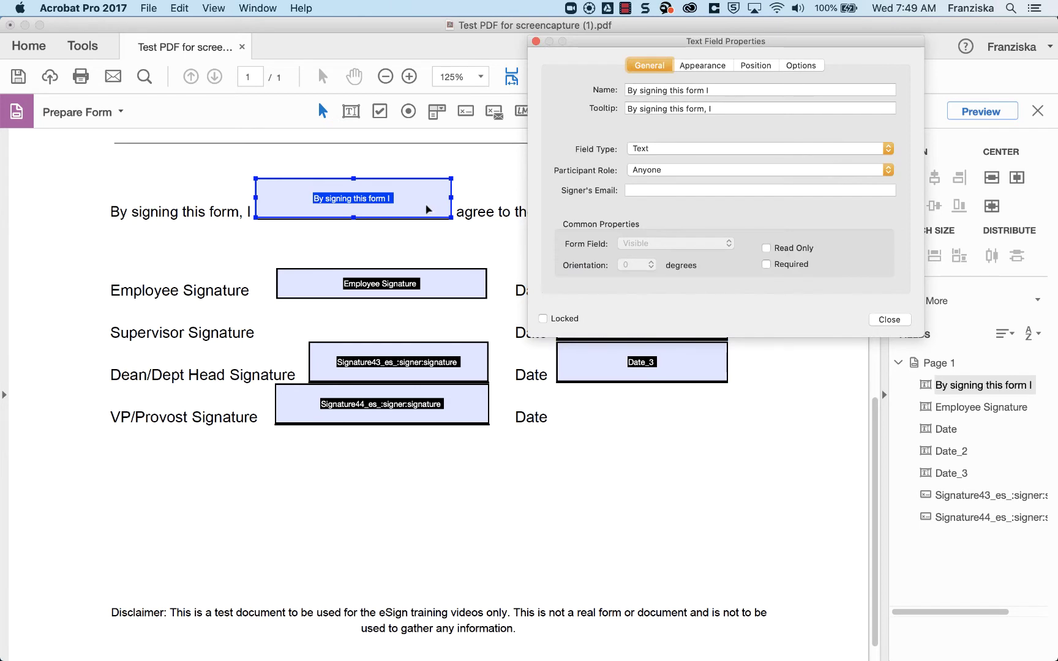
pyautogui.write('Employee Name')
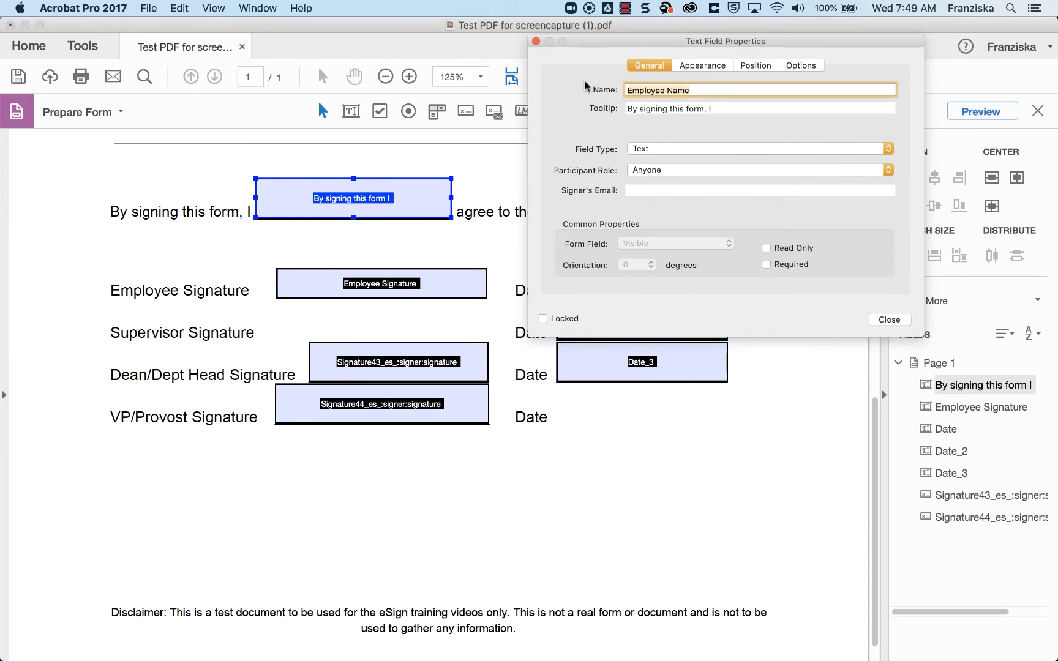
pyautogui.press('Tab')
pyautogui.write('Employee Name')
pyautogui.click(883, 320)
# Rename the two signature fields to 'Dean/Dept Head Signature' and 'VP/Provost Signature'.
pyautogui.doubleClick(480, 363)
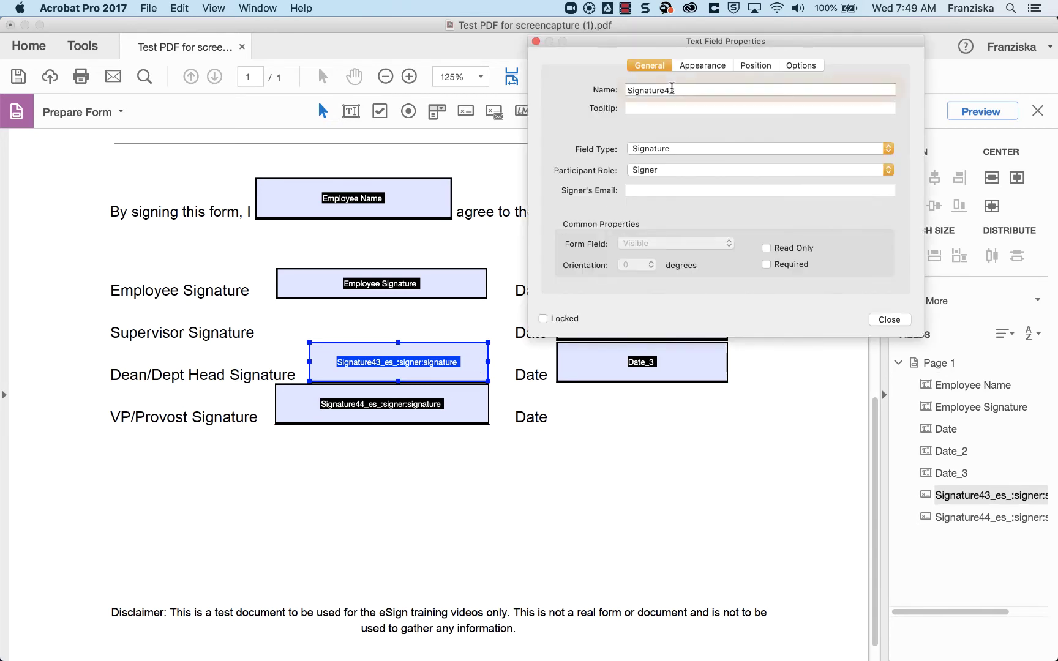
pyautogui.write('Dean/Dept Head Sig')
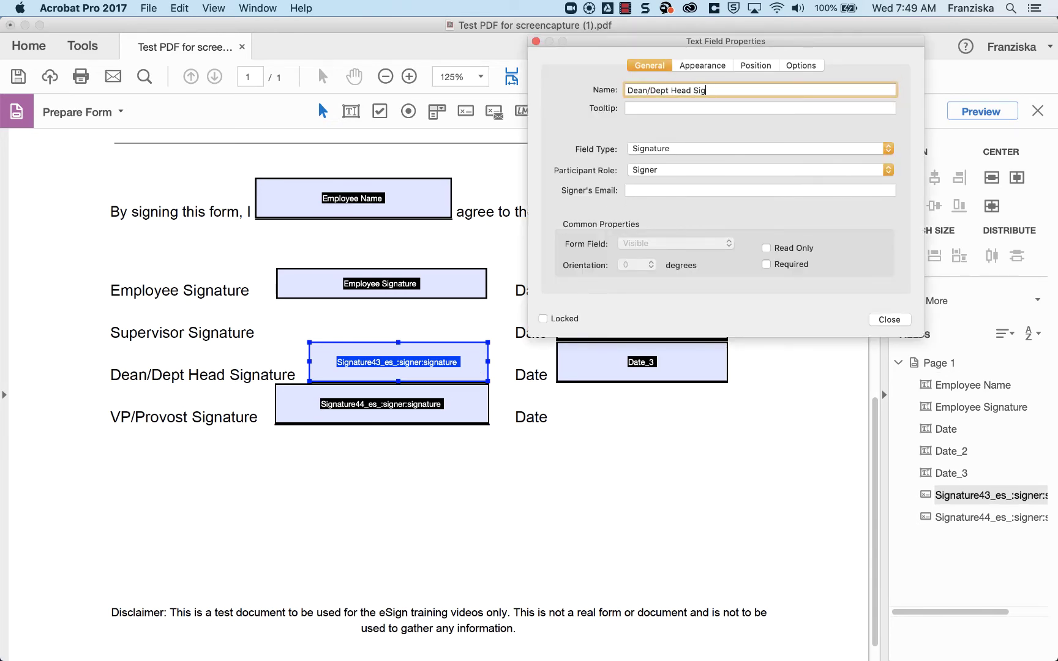
pyautogui.click(878, 319)
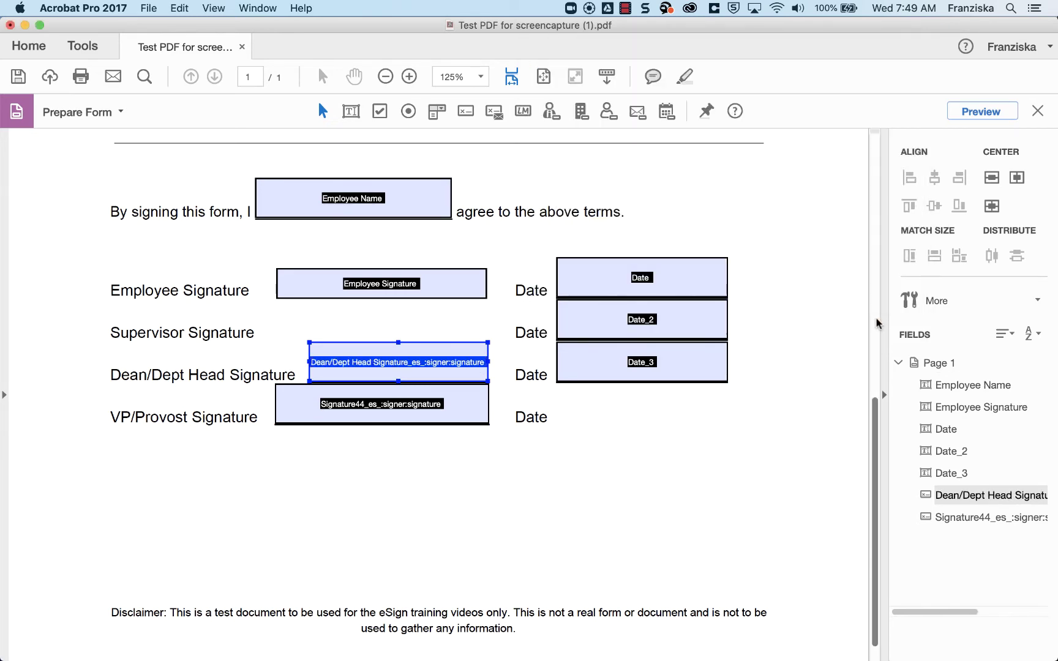
pyautogui.doubleClick(472, 406)
pyautogui.doubleClick(682, 90)
pyautogui.write('VP')
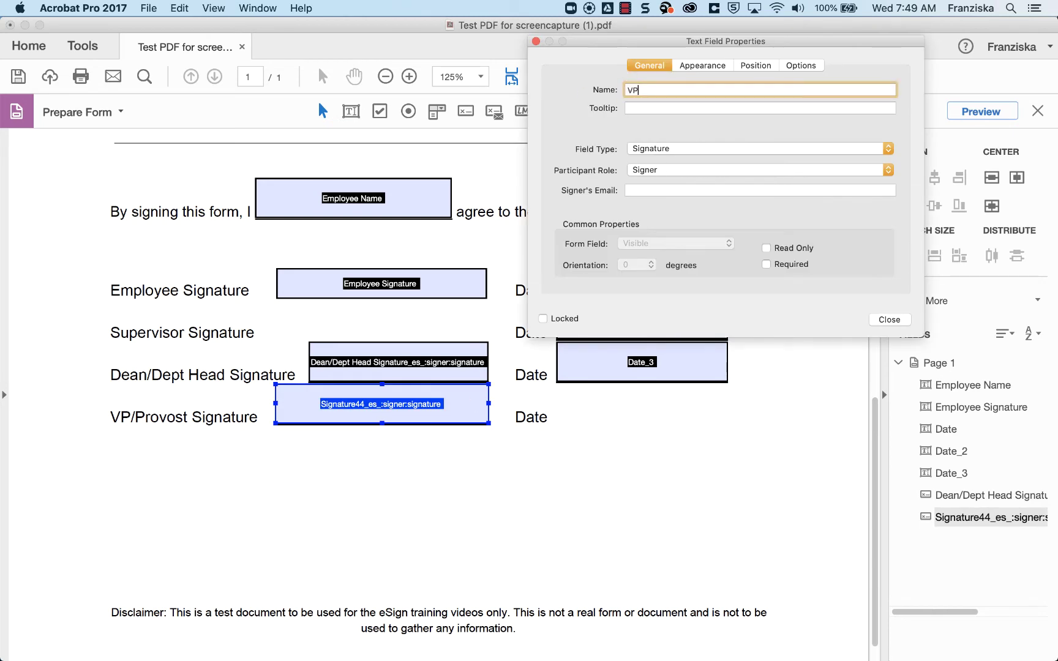
pyautogui.write('/Provost Signature')
pyautogui.click(879, 321)
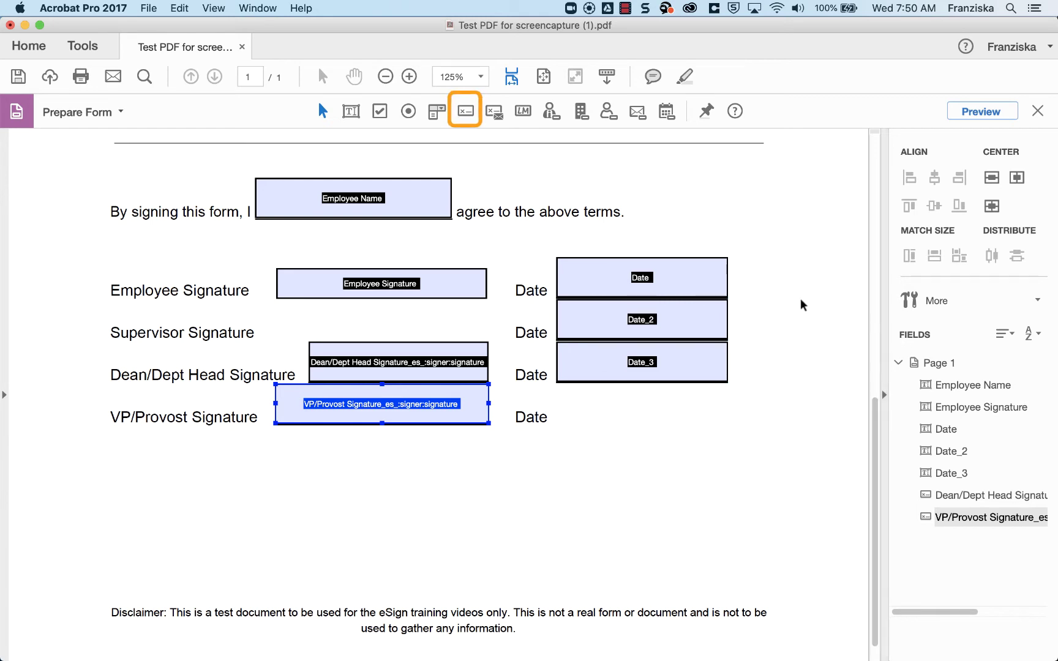
# Add a signature field named 'Supervisor Signature' beside the Supervisor Signature line.
pyautogui.click(468, 114)
pyautogui.click(382, 320)
pyautogui.write('Supervisor Signature')
pyautogui.click(248, 309)
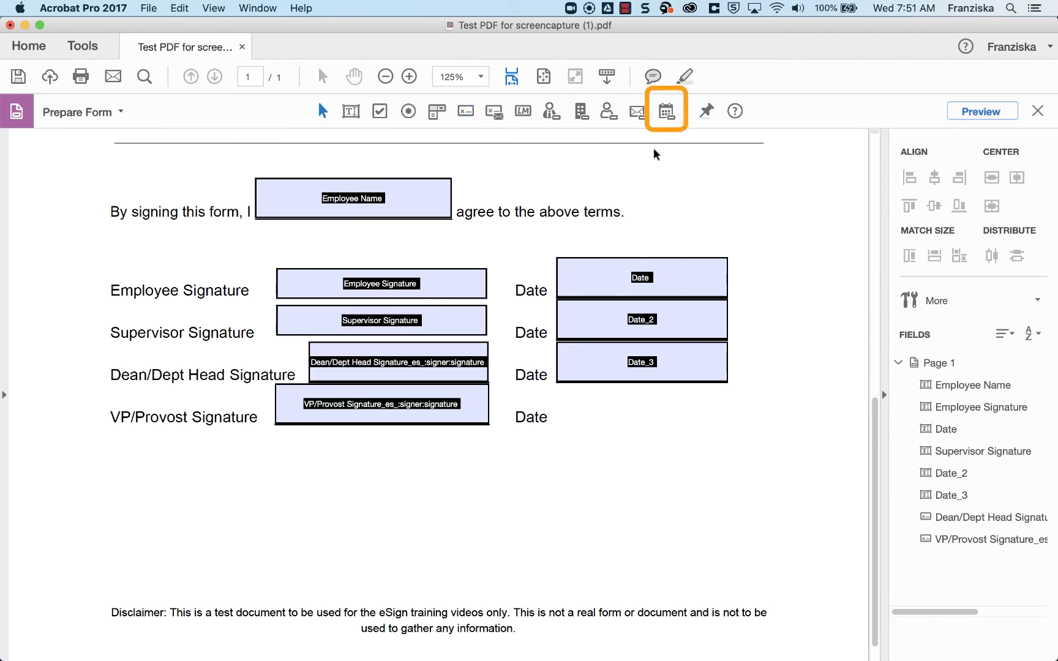
# Add a Date_4 date field in the VP/Provost Date row, resized to match the other dates.
pyautogui.click(666, 111)
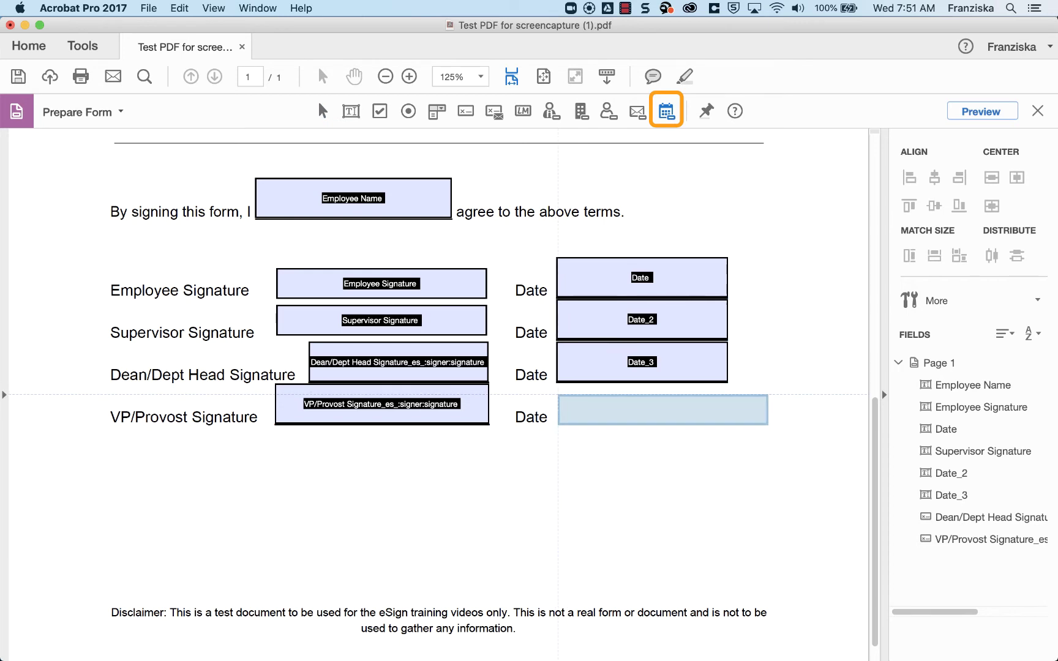
pyautogui.click(558, 396)
pyautogui.write('Date_')
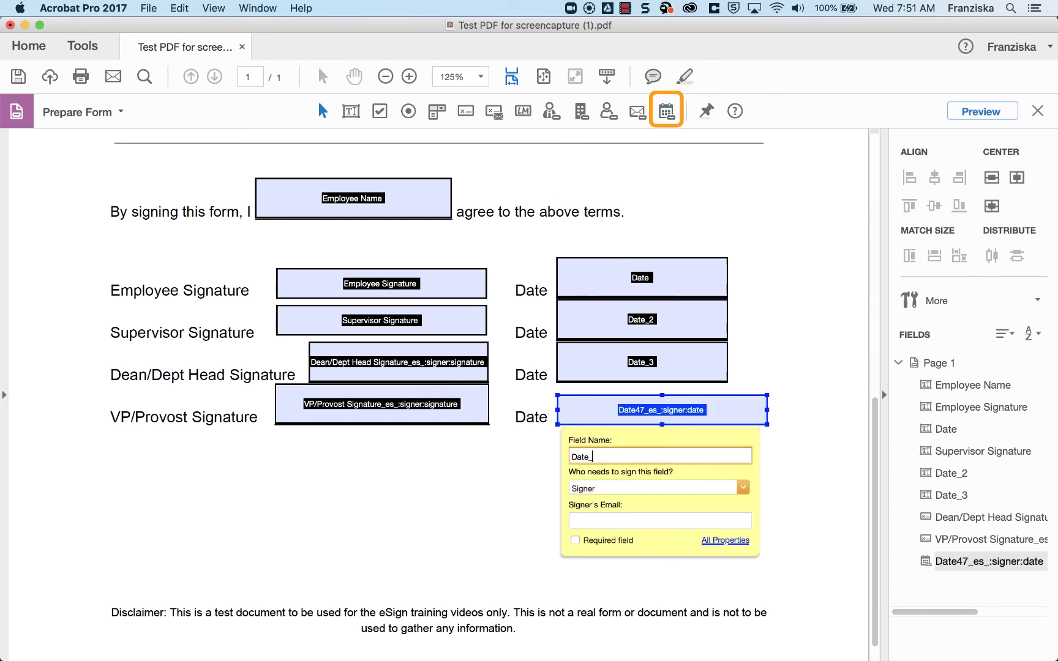
pyautogui.click(541, 461)
pyautogui.click(763, 413)
pyautogui.moveTo(725, 414); pyautogui.dragTo(727, 414)
pyautogui.moveTo(642, 395); pyautogui.dragTo(642, 383)
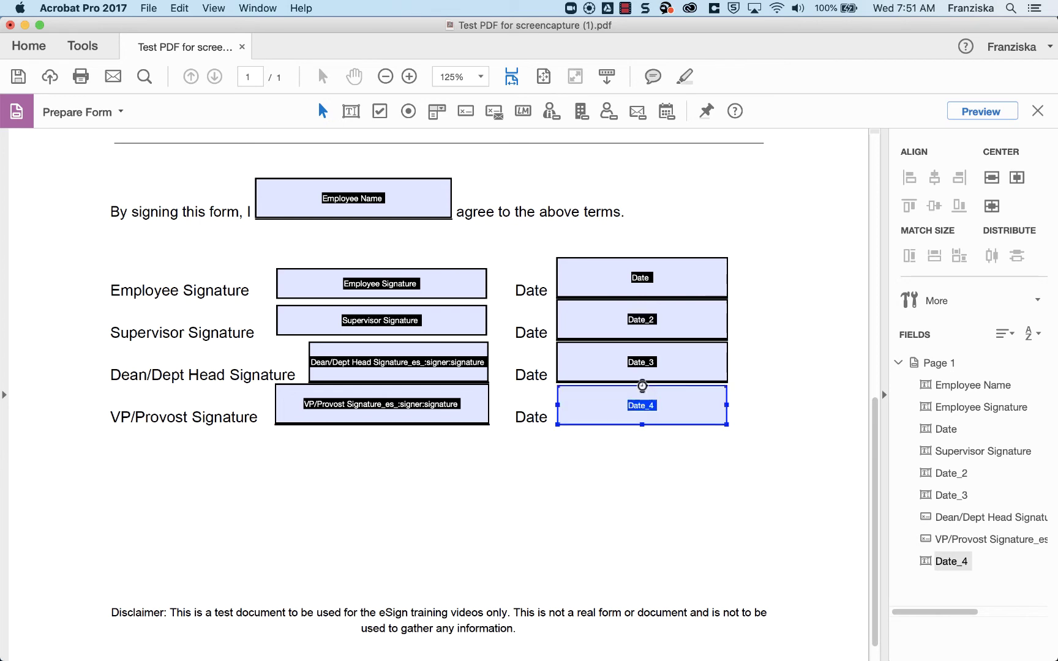
pyautogui.click(624, 500)
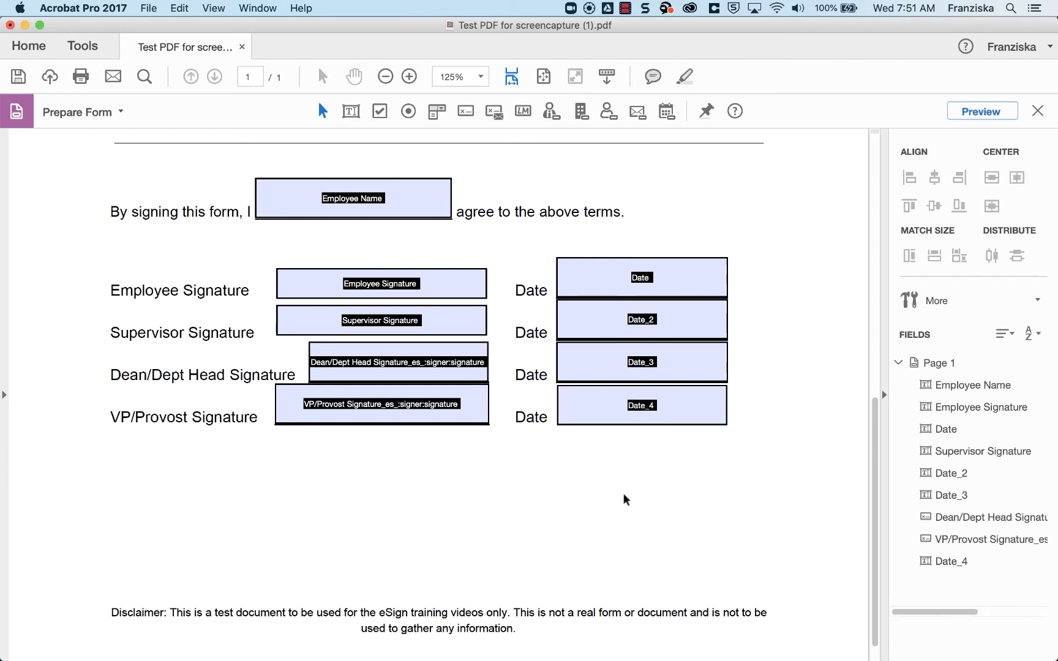
# Set the Supervisor Signature field's Field Type to Signature.
pyautogui.doubleClick(462, 325)
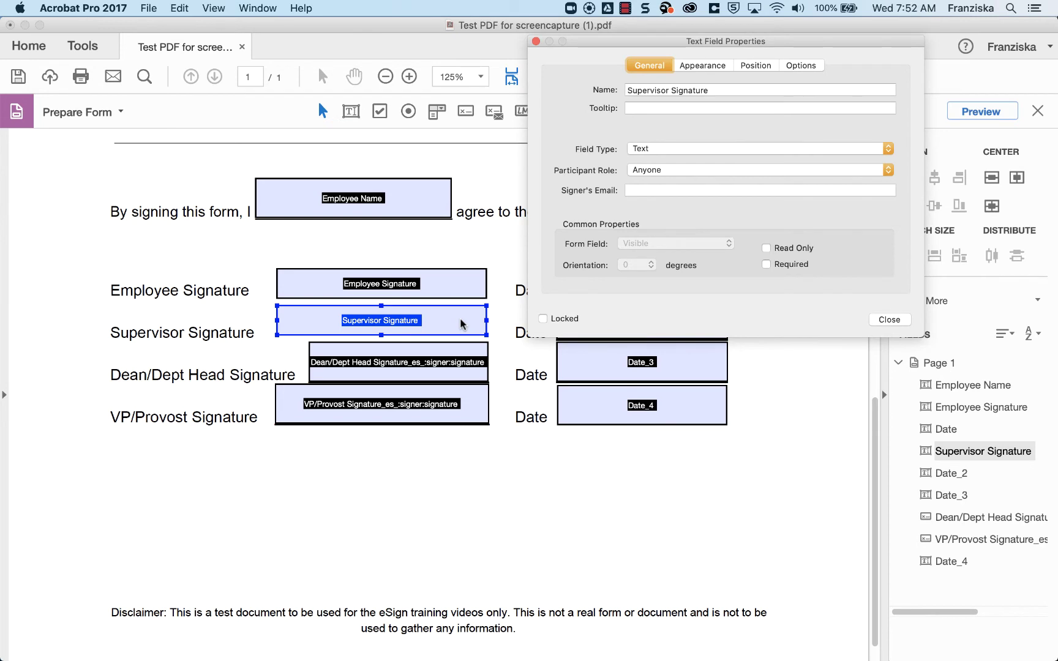
pyautogui.click(673, 150)
pyautogui.click(650, 160)
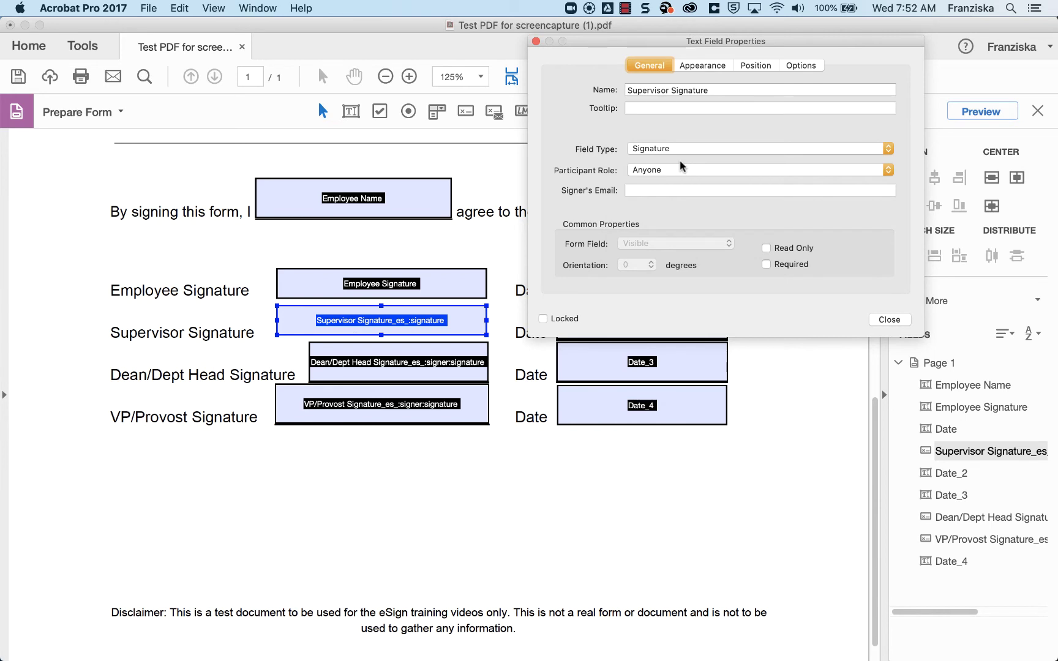
pyautogui.click(889, 319)
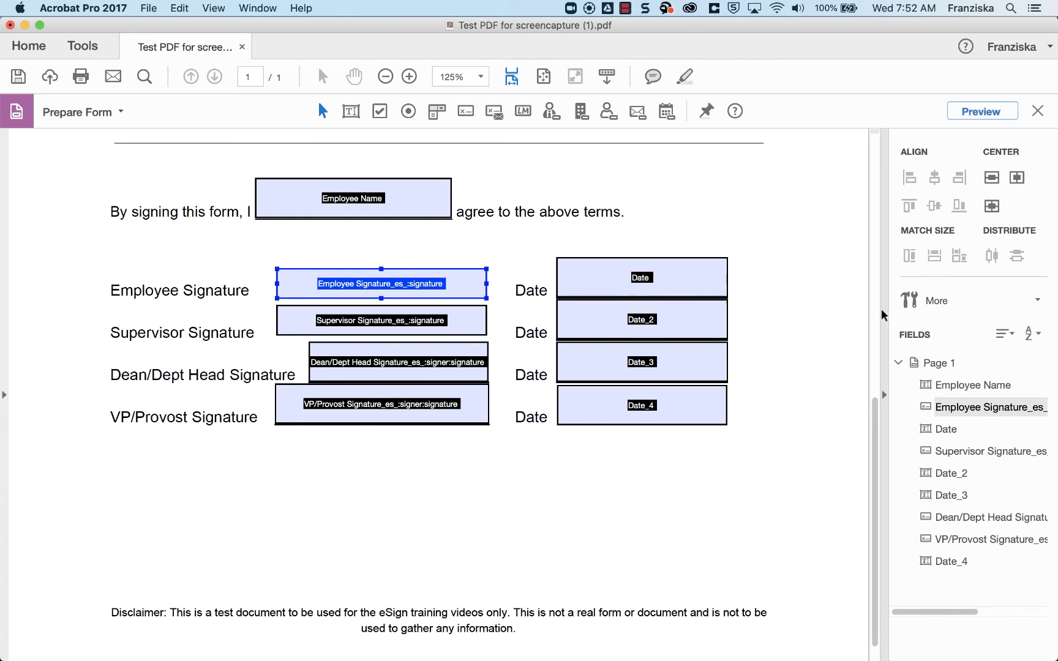
# Assign Employee Signature to Signer 1 and Supervisor Signature to Signer 2.
pyautogui.doubleClick(472, 286)
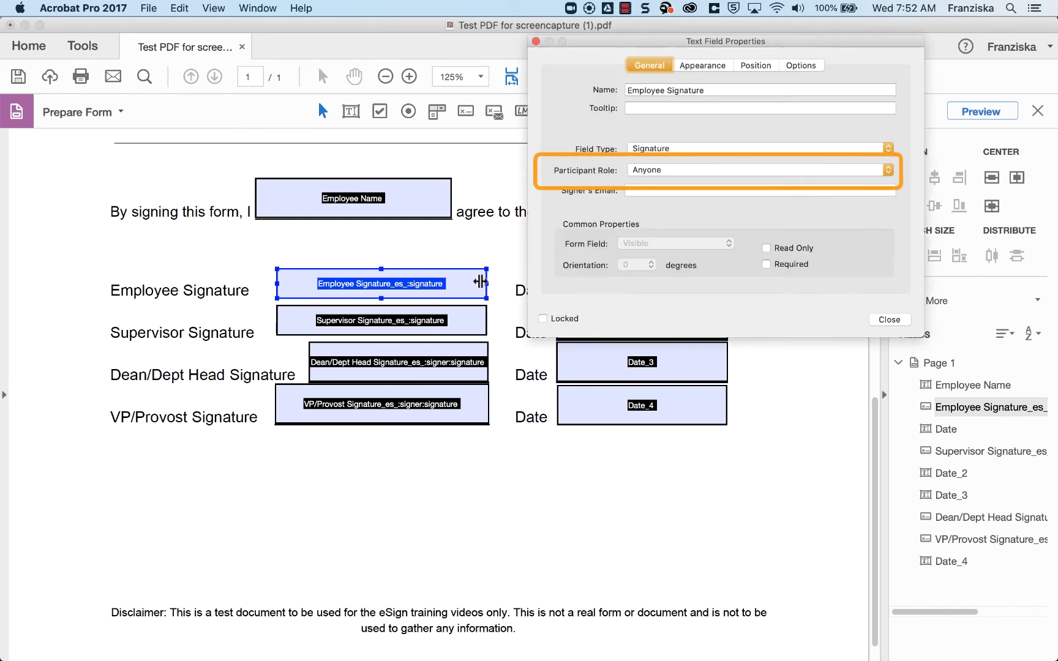
pyautogui.click(686, 171)
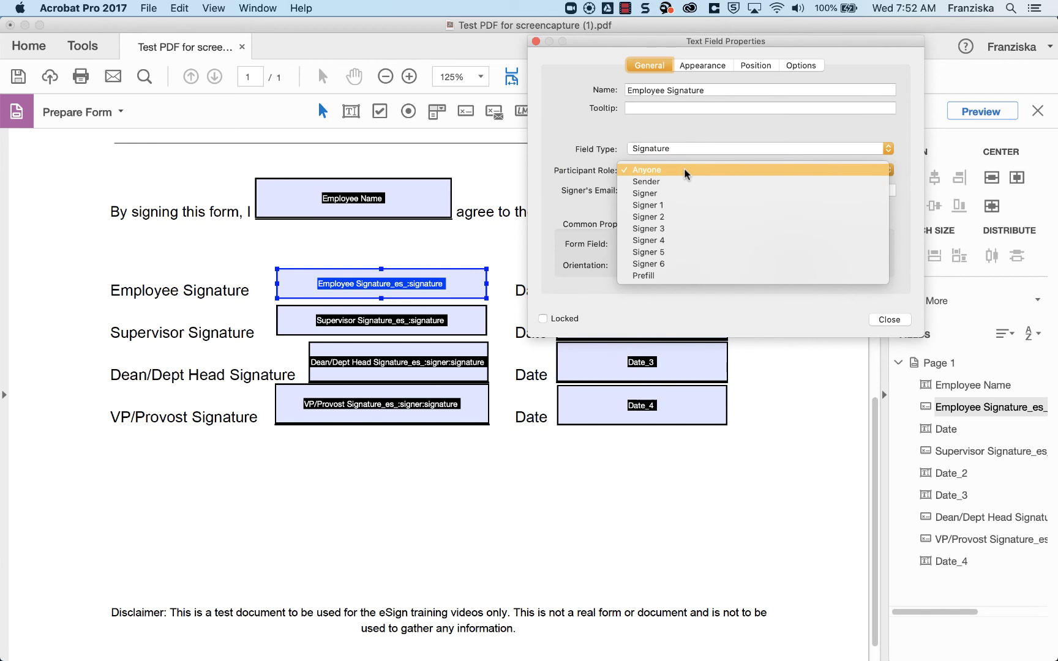
pyautogui.click(685, 206)
pyautogui.click(886, 320)
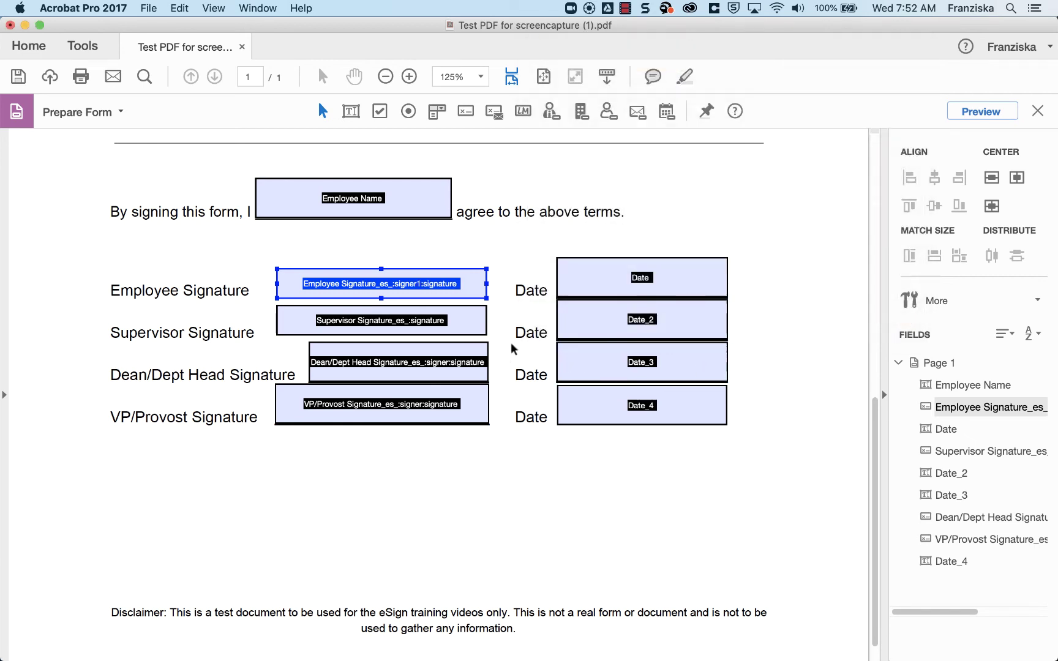
pyautogui.doubleClick(481, 329)
pyautogui.click(677, 170)
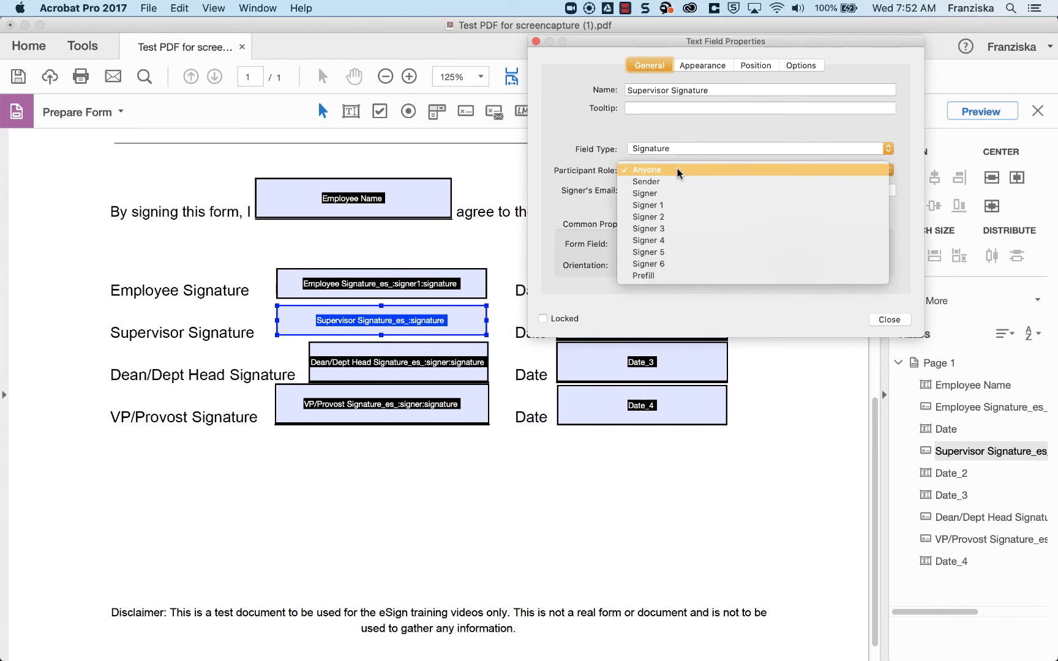
pyautogui.click(679, 217)
pyautogui.click(888, 320)
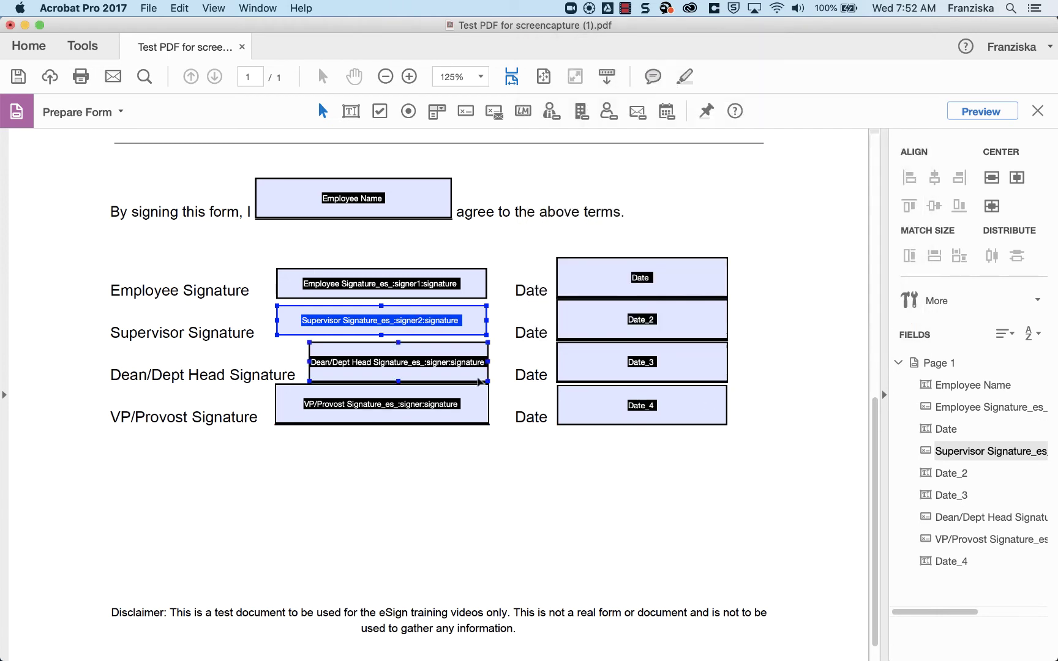
# Assign Dean/Dept Head Signature to Signer 3 and VP/Provost Signature to Signer 4.
pyautogui.doubleClick(472, 374)
pyautogui.click(679, 171)
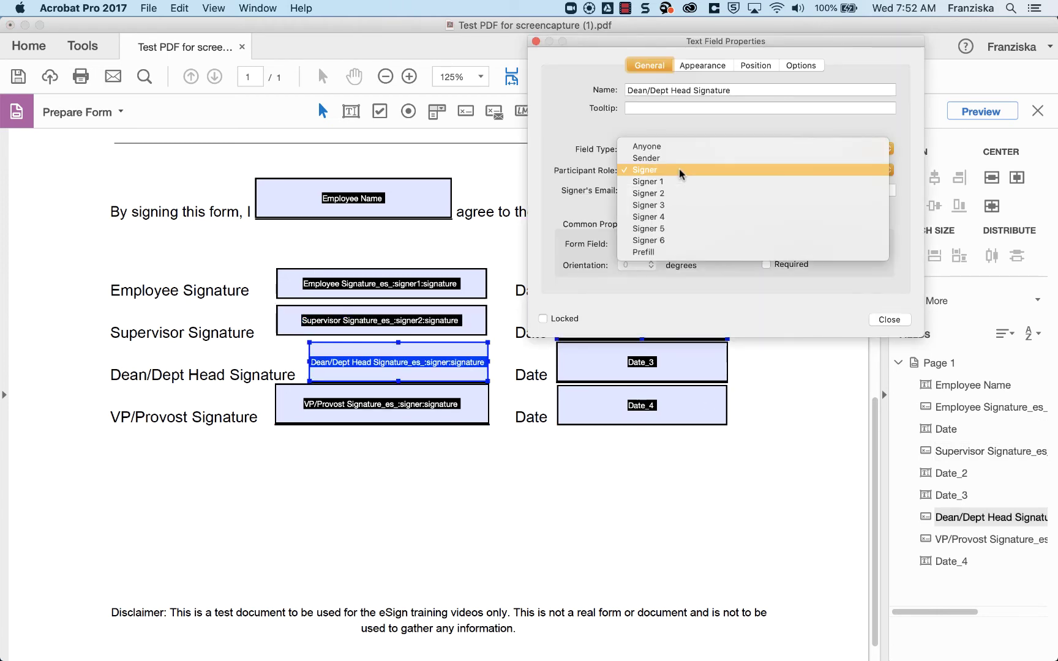
pyautogui.click(673, 205)
pyautogui.click(889, 319)
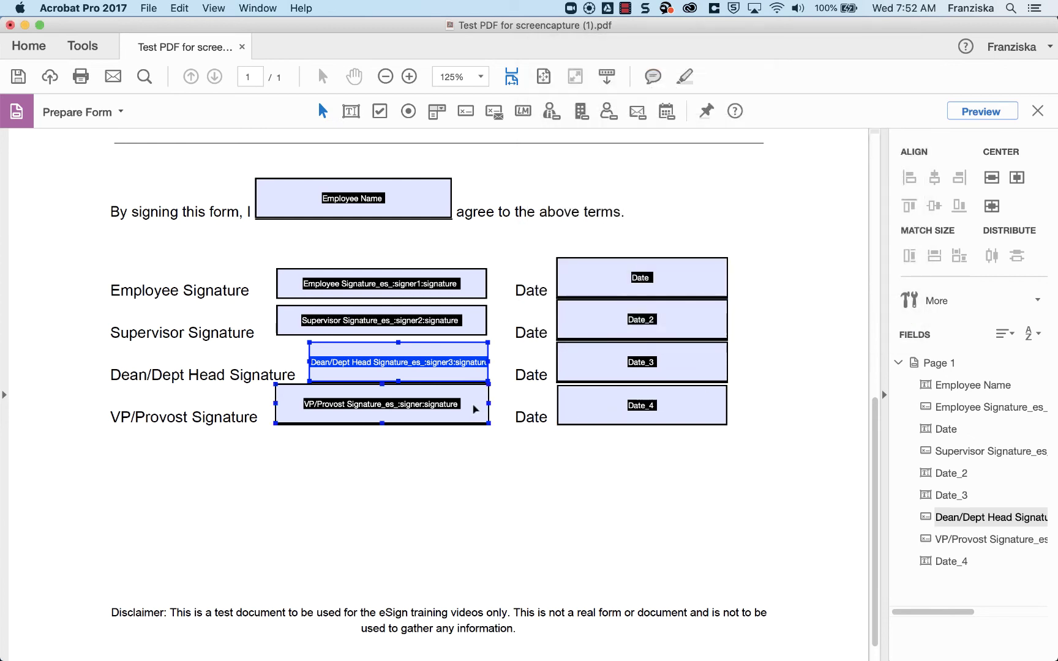
pyautogui.doubleClick(475, 408)
pyautogui.click(696, 173)
pyautogui.click(693, 217)
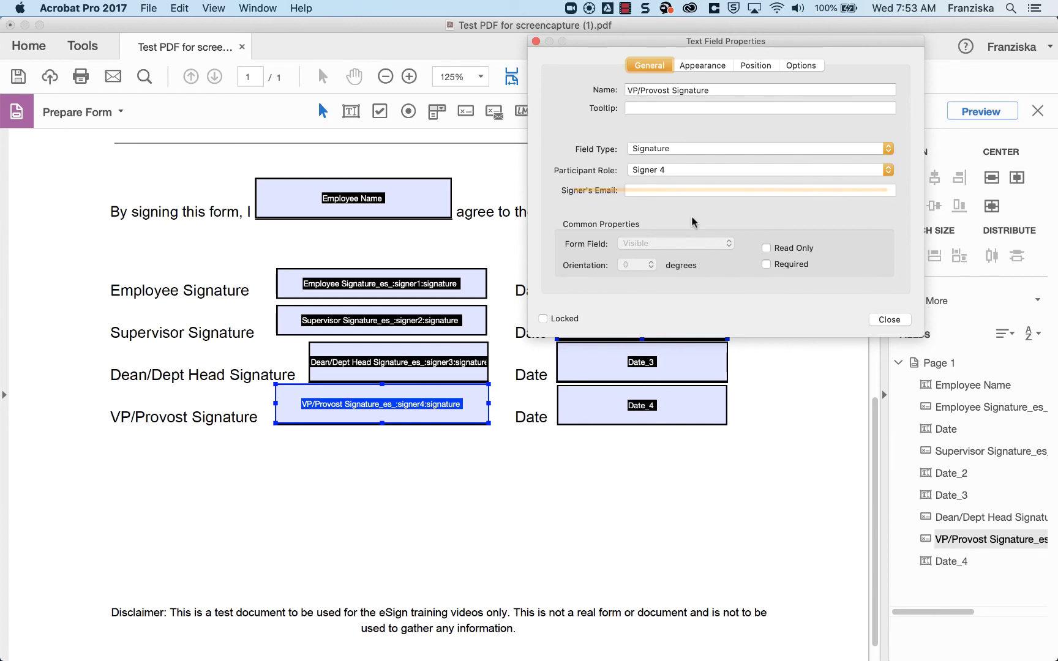
pyautogui.click(885, 319)
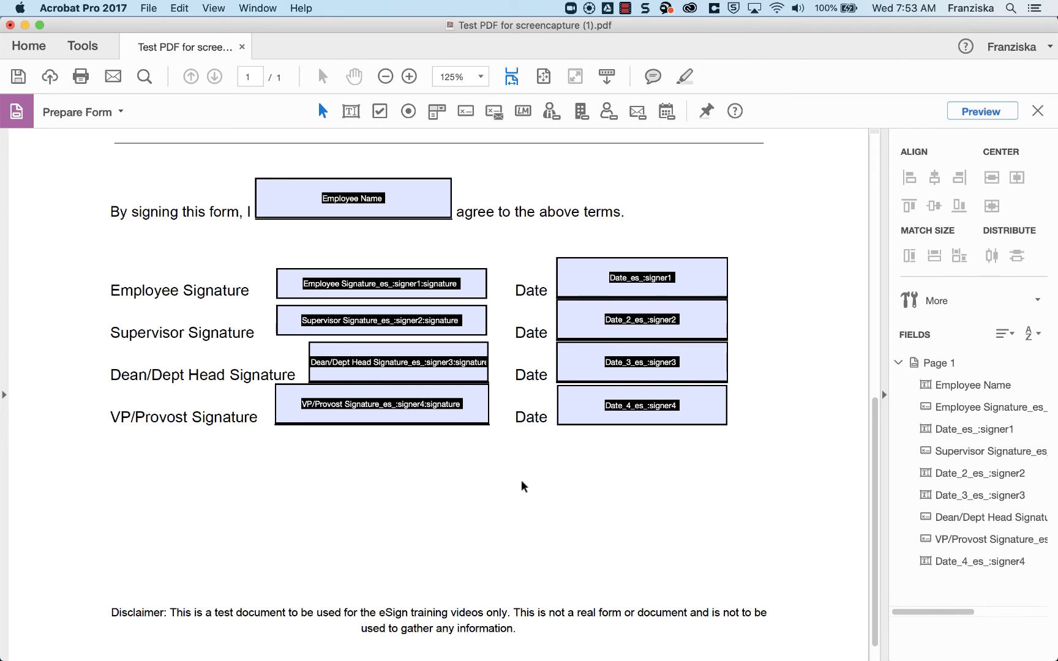
# Mark Employee Name and all four signature fields as Required.
pyautogui.doubleClick(433, 201)
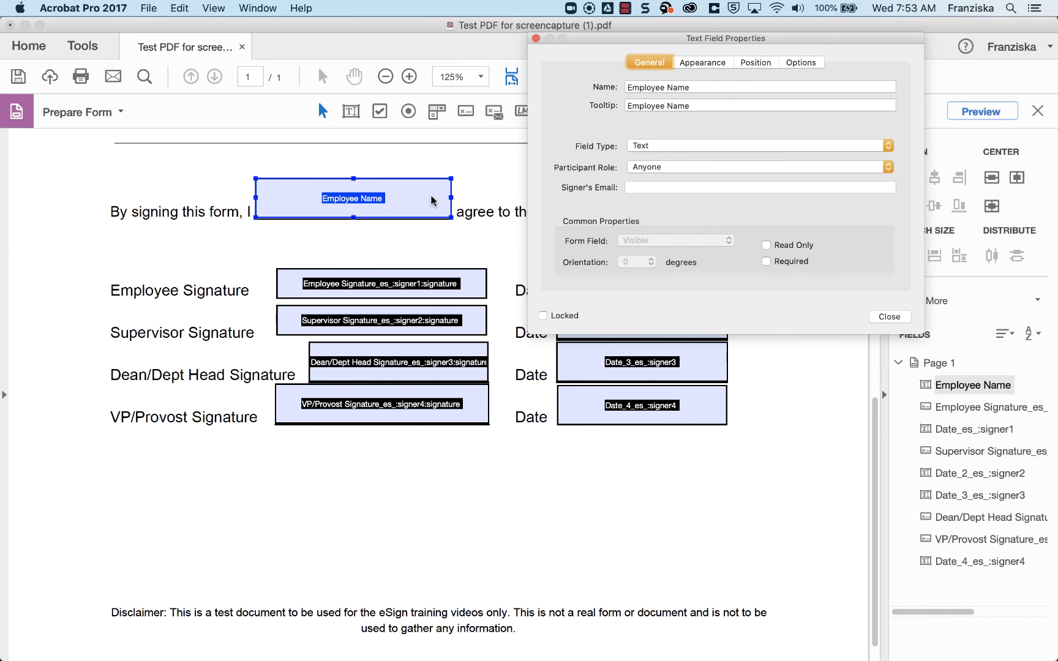
pyautogui.click(766, 262)
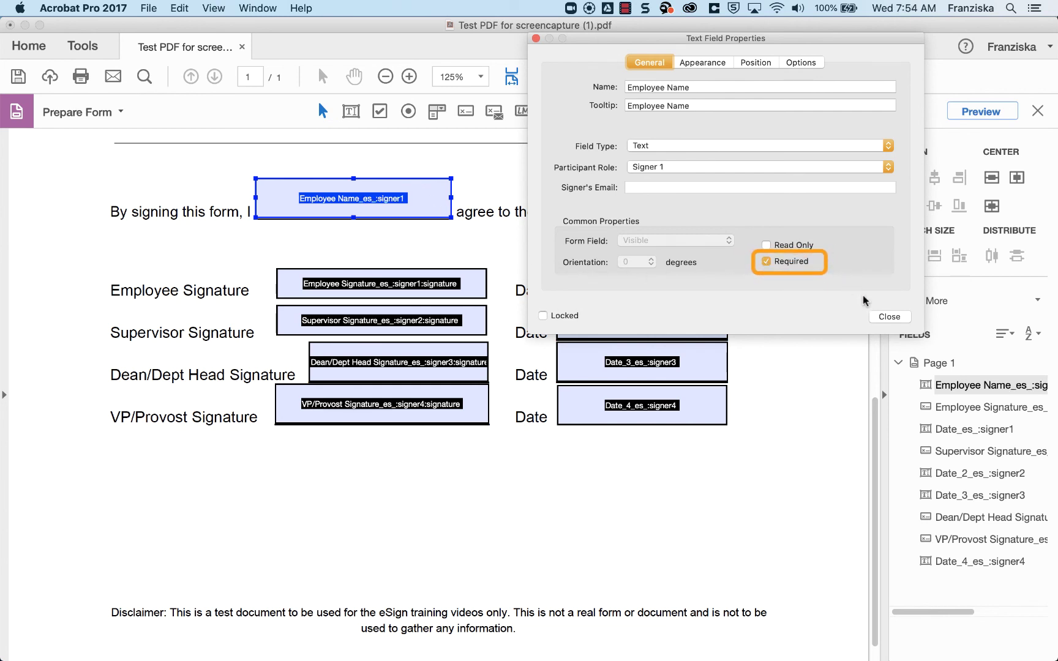
pyautogui.click(885, 316)
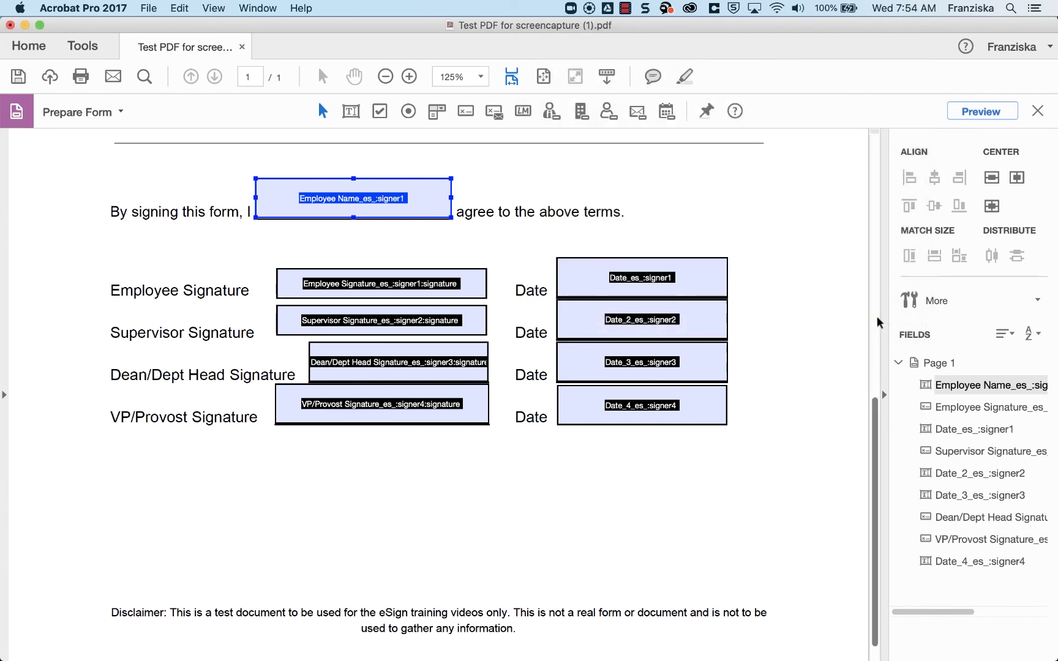
pyautogui.doubleClick(484, 305)
pyautogui.click(765, 262)
pyautogui.click(889, 316)
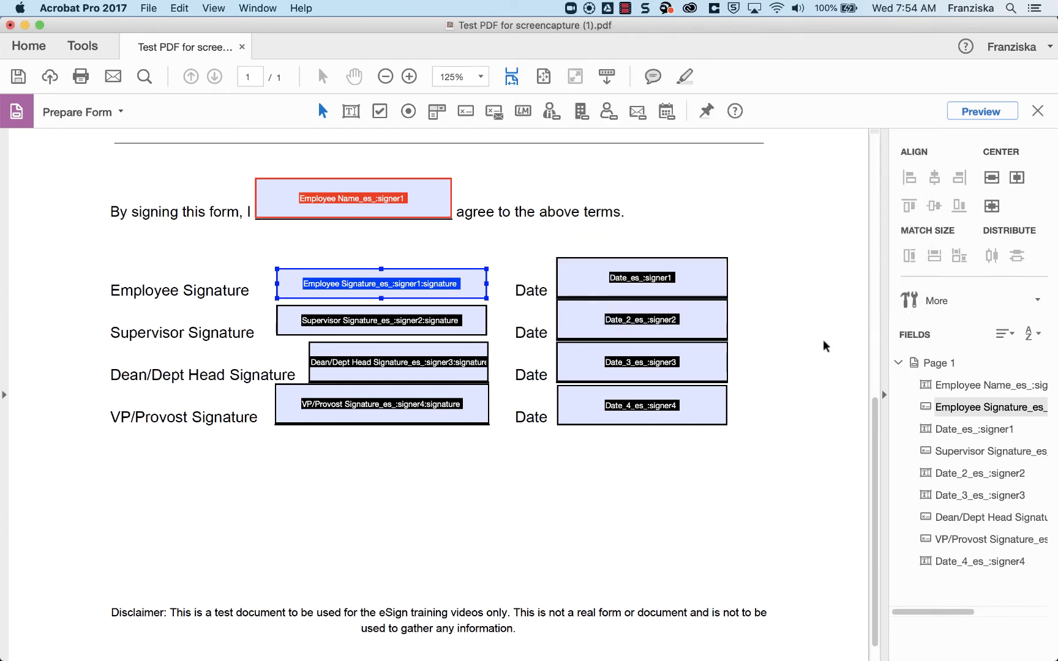
pyautogui.doubleClick(477, 326)
pyautogui.click(766, 262)
pyautogui.click(887, 316)
pyautogui.doubleClick(477, 379)
pyautogui.click(766, 262)
pyautogui.click(888, 316)
pyautogui.doubleClick(477, 417)
pyautogui.click(766, 262)
pyautogui.click(887, 316)
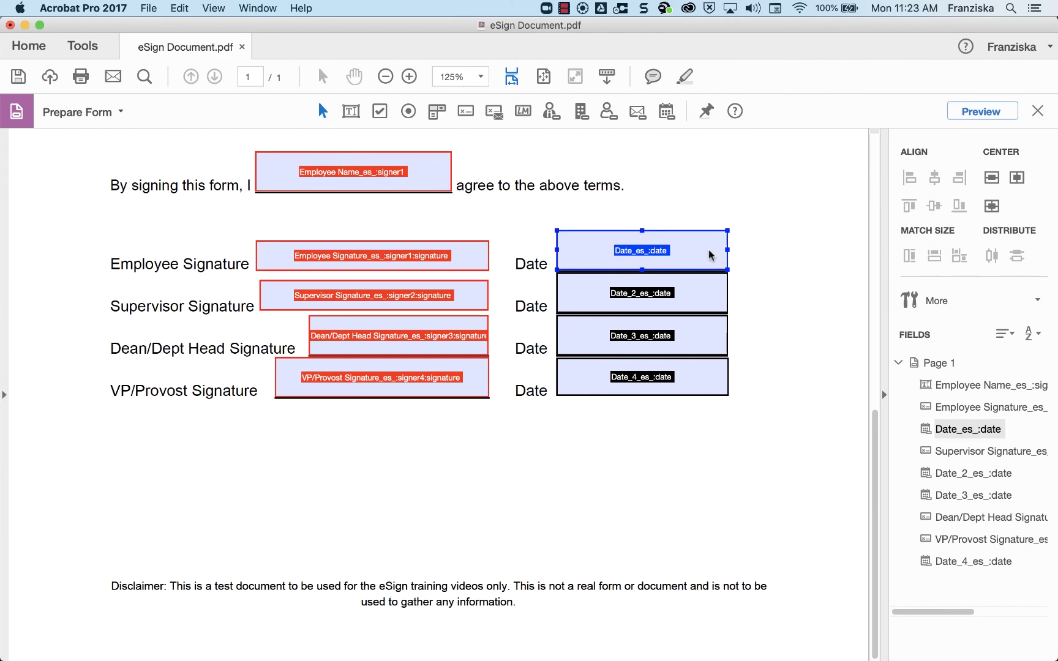
# Assign Date to Signer 1 and Date_2 to Signer 2, making both required.
pyautogui.doubleClick(709, 255)
pyautogui.click(444, 275)
pyautogui.click(444, 305)
pyautogui.click(392, 366)
pyautogui.click(513, 421)
pyautogui.doubleClick(629, 291)
pyautogui.click(465, 272)
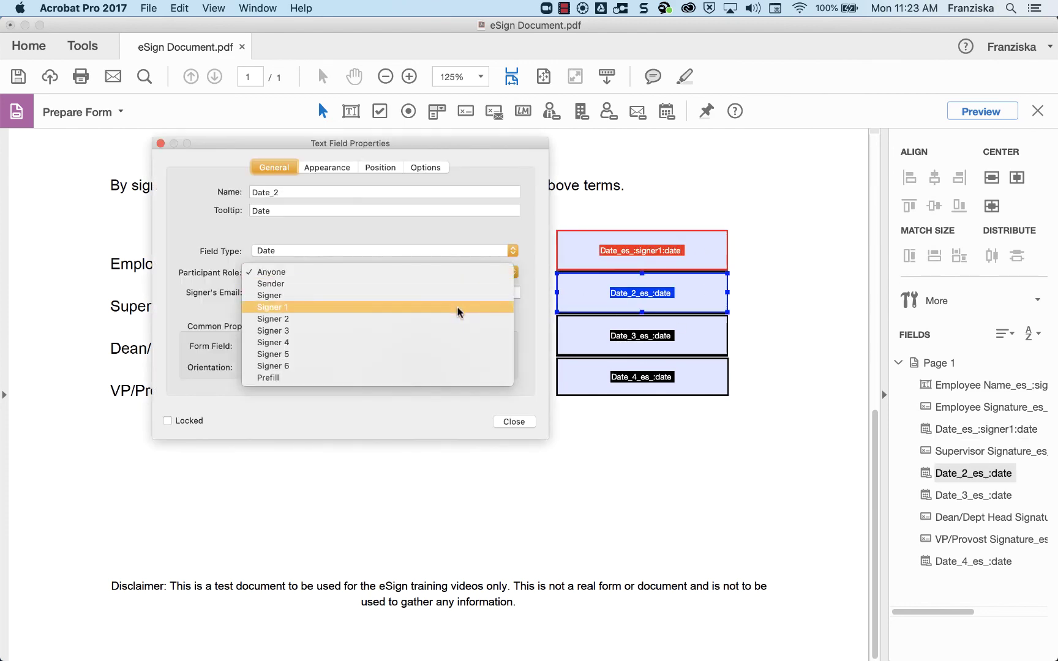
pyautogui.click(428, 321)
pyautogui.click(415, 366)
pyautogui.click(513, 421)
# Make Date_3 required, and assign Date_4 to Signer 4 as a required field.
pyautogui.doubleClick(642, 336)
pyautogui.click(490, 272)
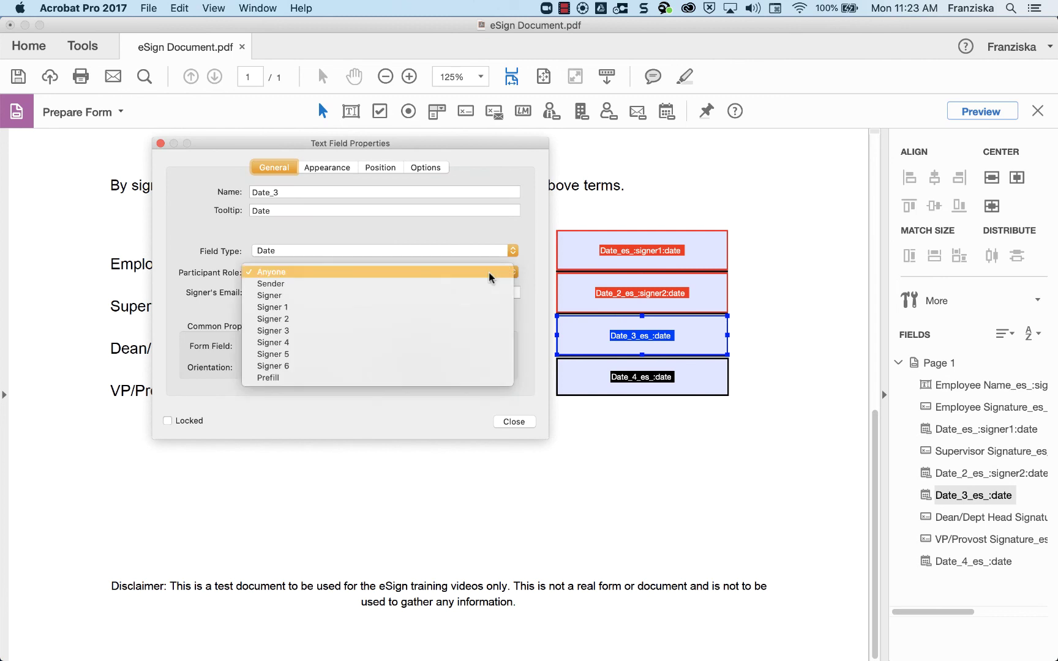
pyautogui.click(479, 338)
pyautogui.click(410, 370)
pyautogui.doubleClick(674, 377)
pyautogui.click(508, 272)
pyautogui.click(484, 343)
pyautogui.click(514, 421)
pyautogui.click(786, 379)
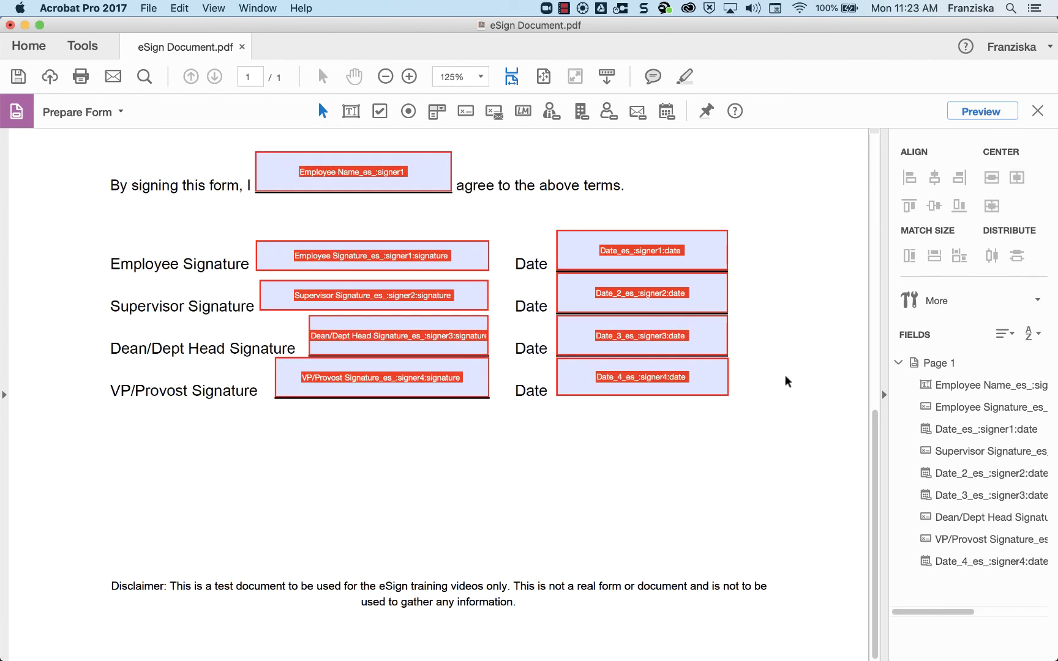